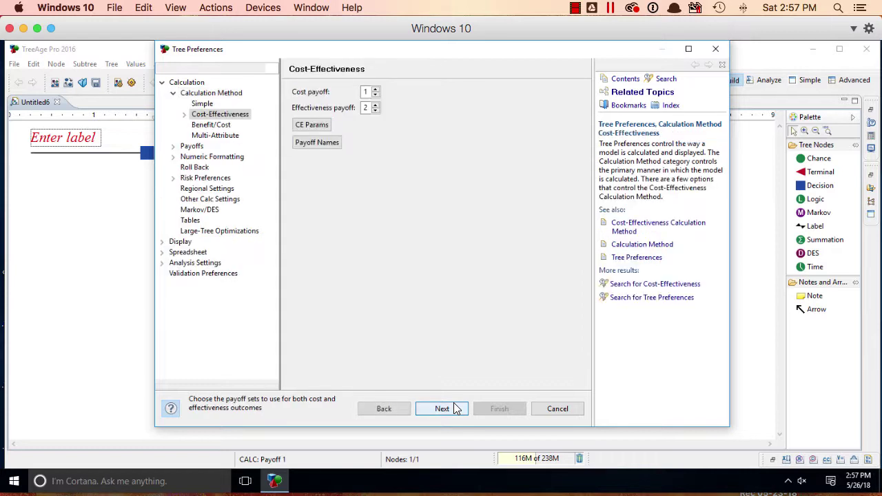
Step: Set the willingness to pay to 50000 in the cost-effectiveness parameters
left_click(455, 408)
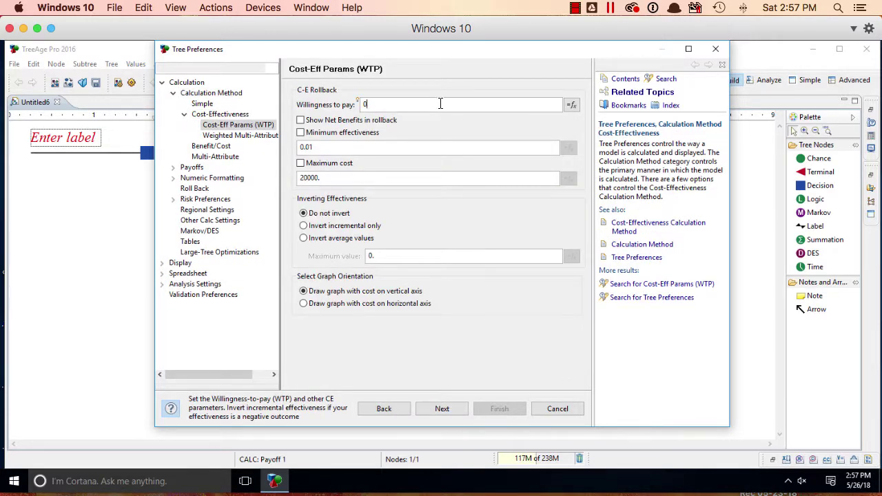
left_click(440, 103)
type("50")
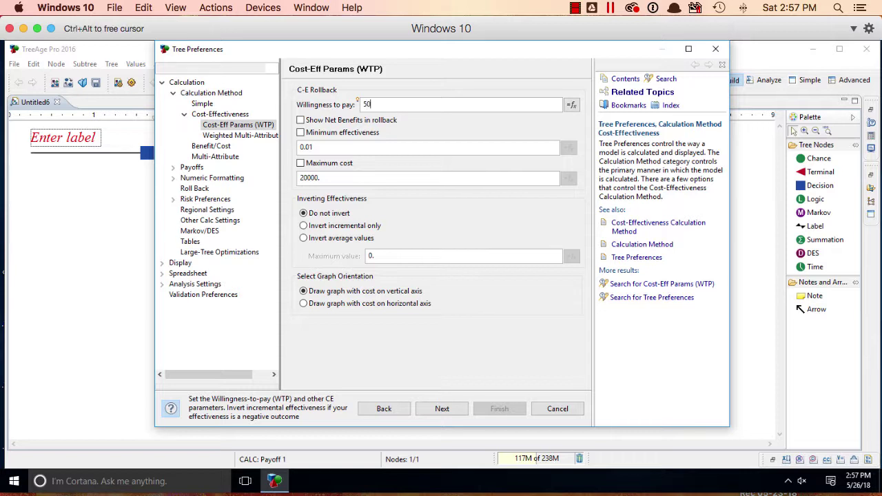
type("000")
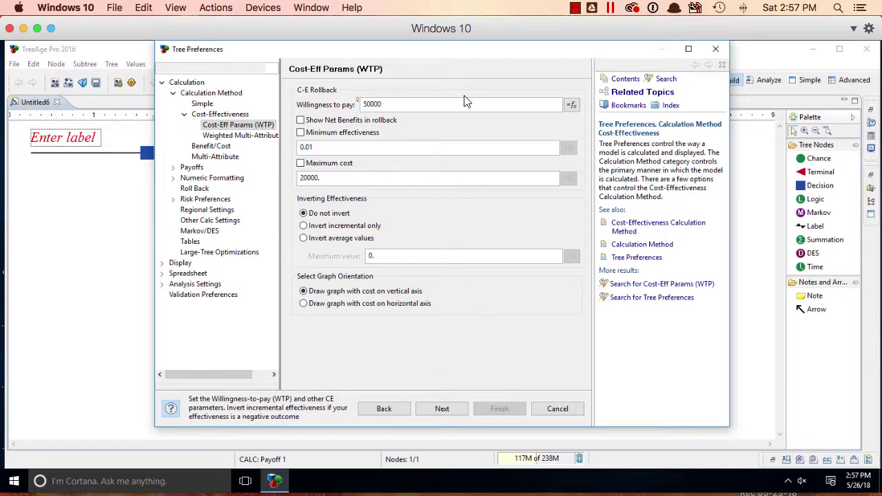
left_click(443, 409)
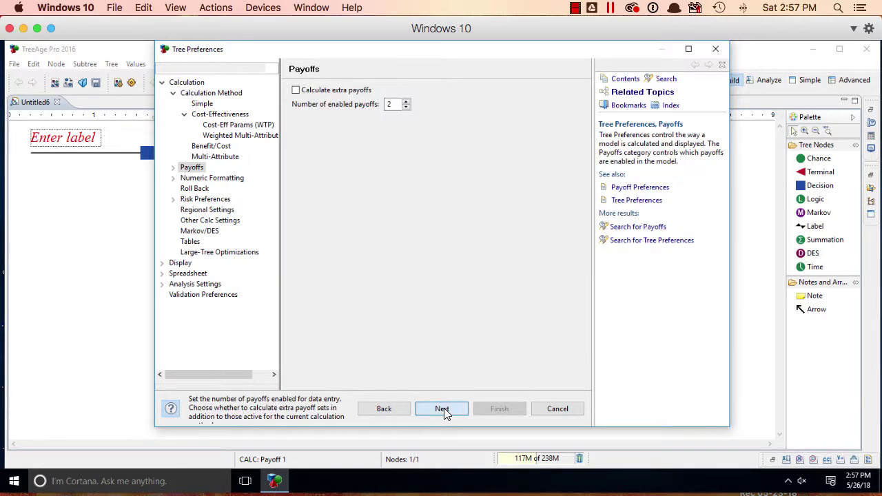
Step: Enable custom payoff names, naming payoff 1 "cost ($)" and payoff 2 "effectiveness (QALY)"
left_click(442, 409)
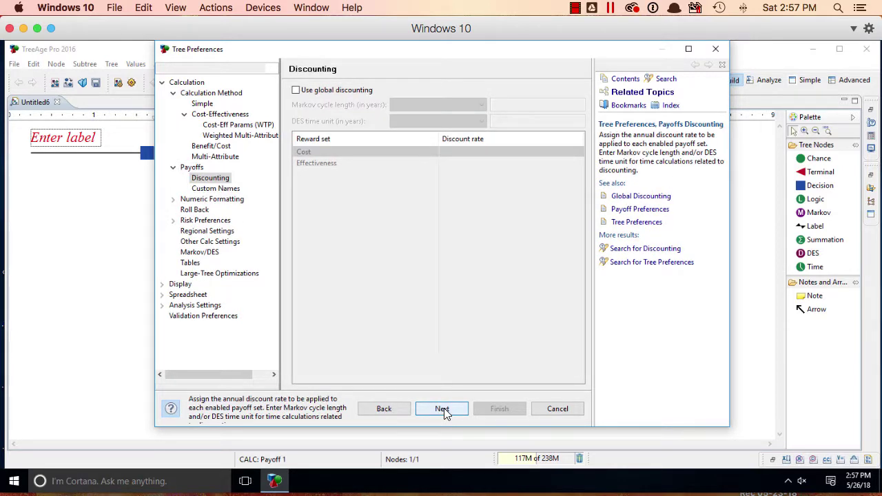
left_click(442, 408)
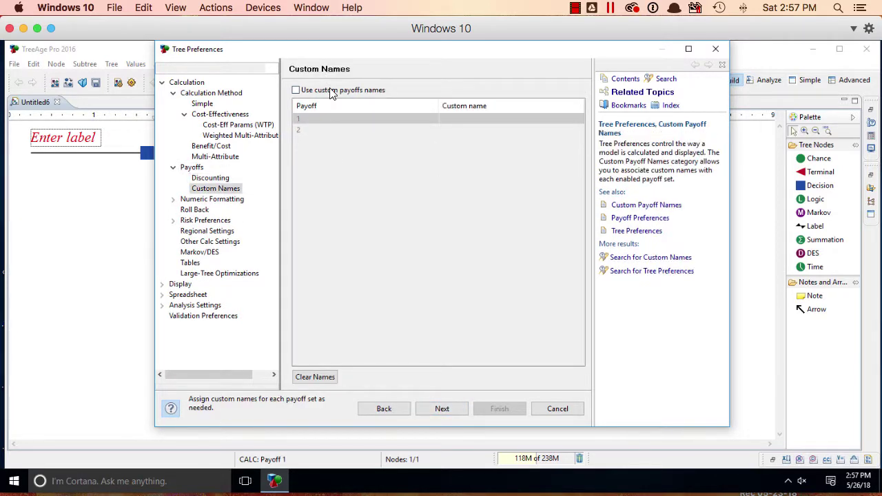
left_click(331, 92)
left_click(482, 118)
type("cost")
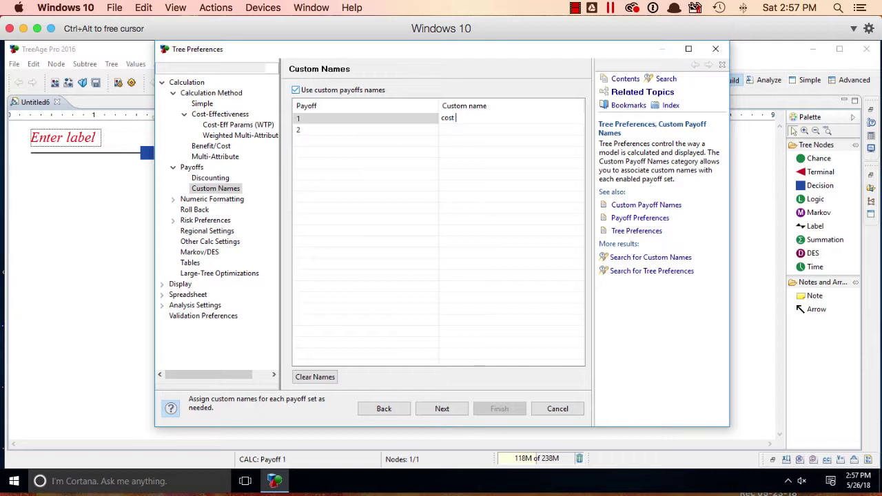
type(" ($)")
key("Tab")
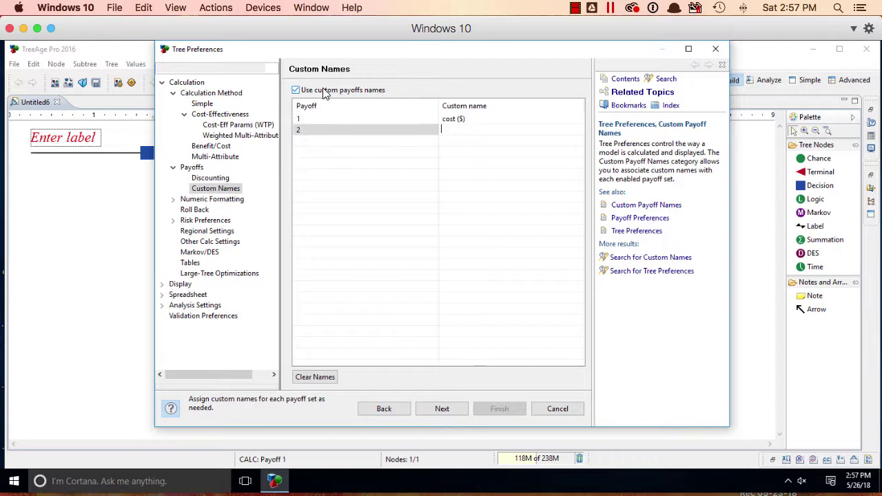
type("effectivene")
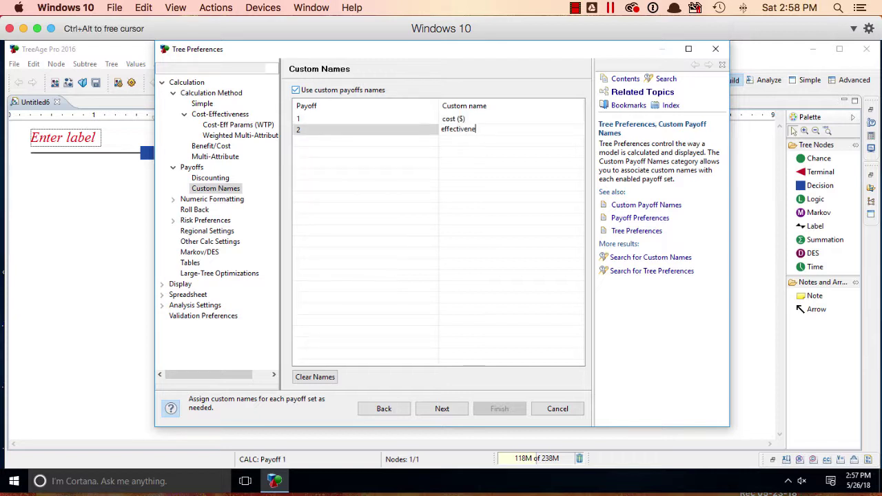
type("ss (QALY")
left_click(442, 409)
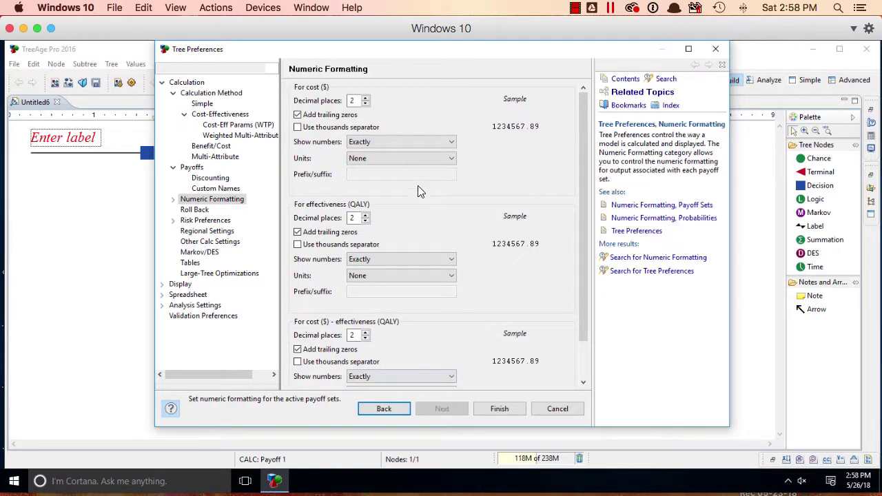
Step: Set the numeric formatting units for the cost payoff to Currency
left_click(416, 141)
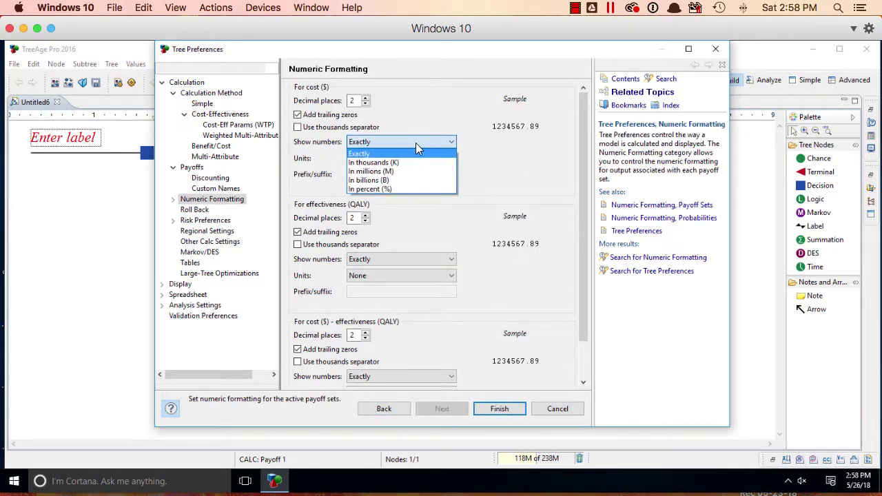
left_click(416, 143)
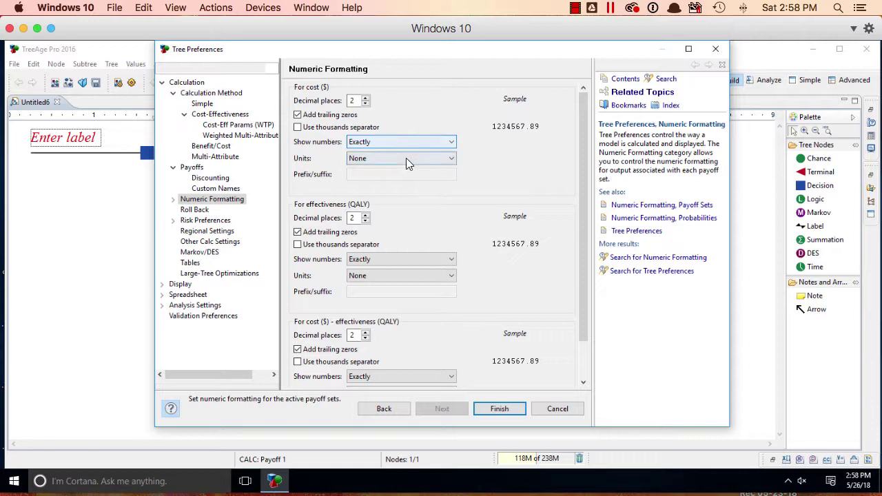
left_click(406, 158)
left_click(407, 180)
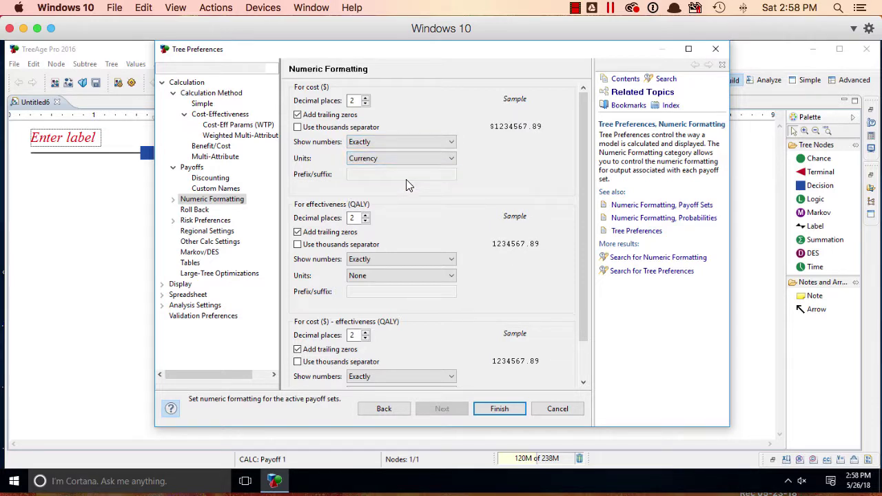
Step: Give the effectiveness payoff a custom suffix of QALY and finish the tree preferences
left_click(390, 276)
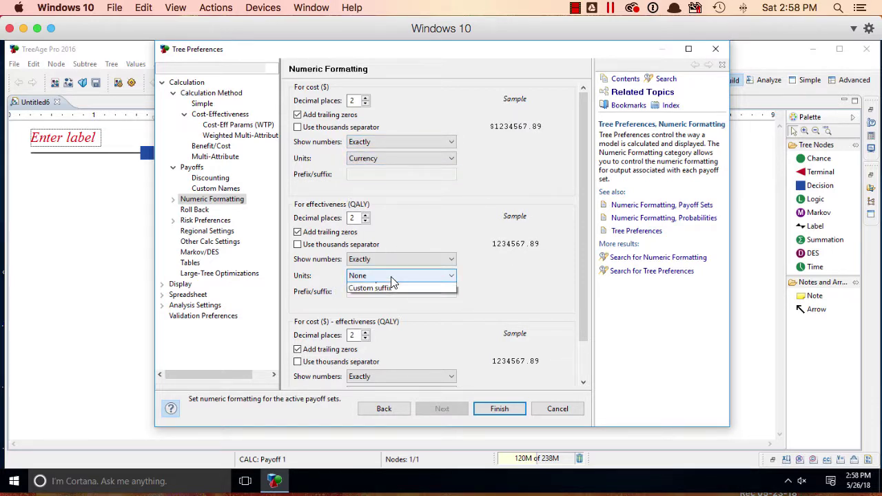
left_click(386, 315)
left_click(388, 289)
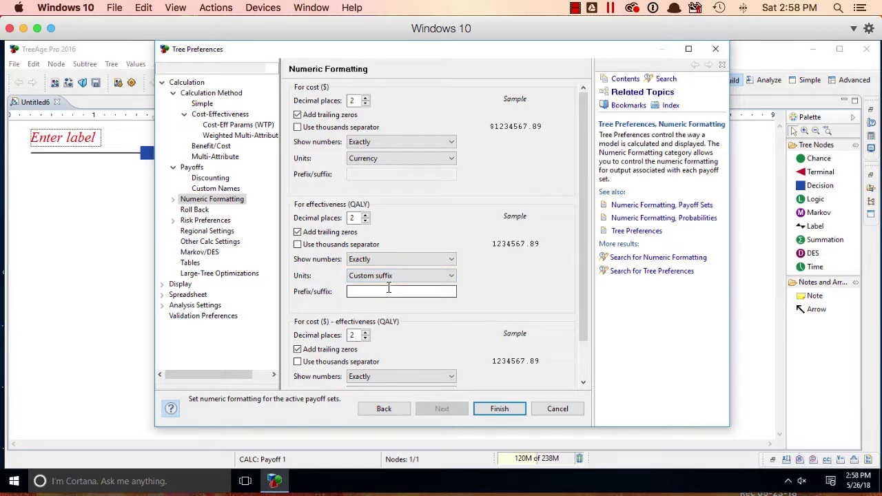
type("QALY")
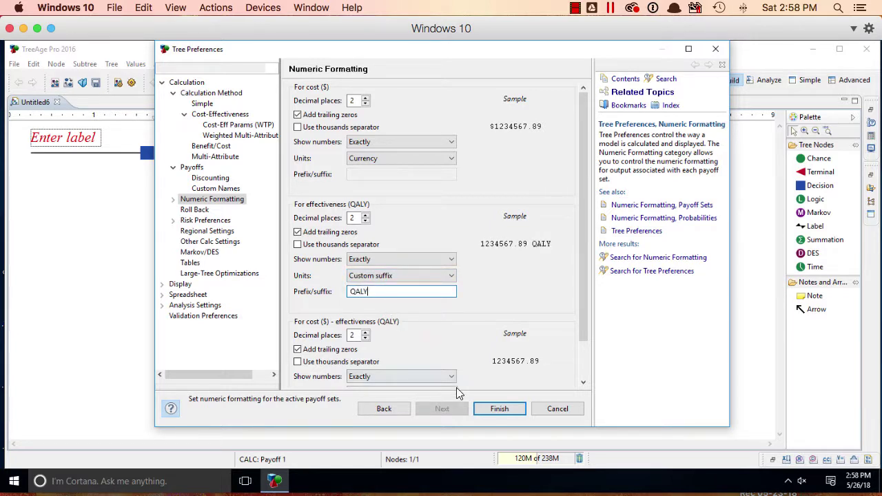
left_click(501, 408)
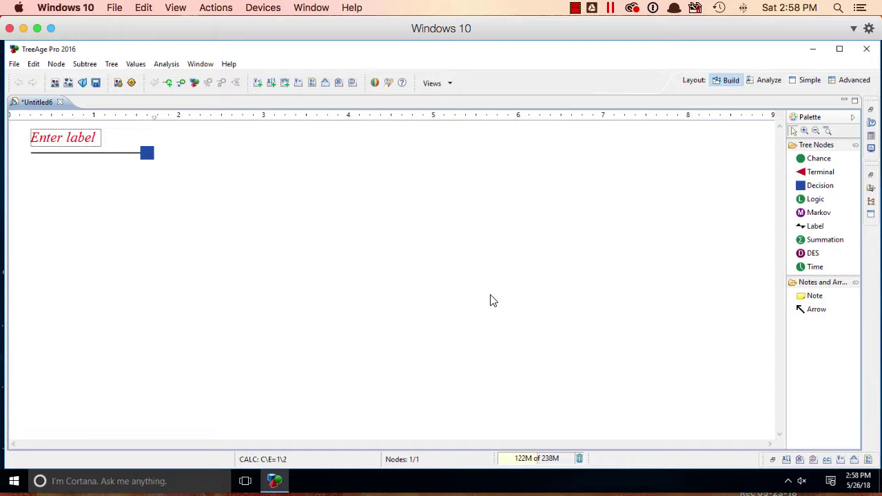
Step: Show the Distributions view and add a new normal distribution named dCost
left_click(205, 65)
mouse_move(225, 110)
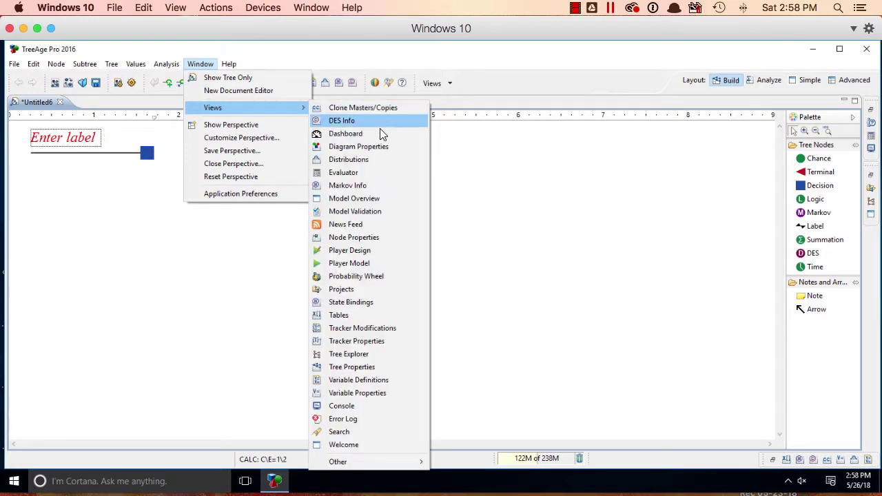
left_click(405, 163)
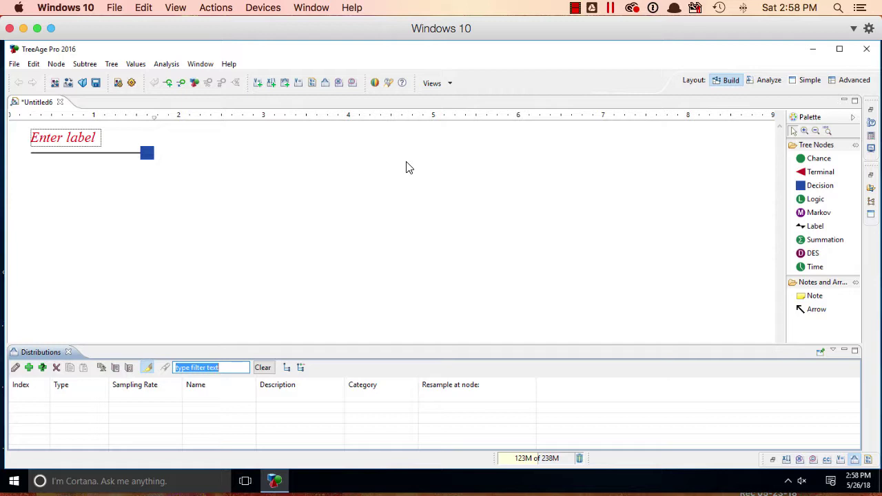
left_click(29, 368)
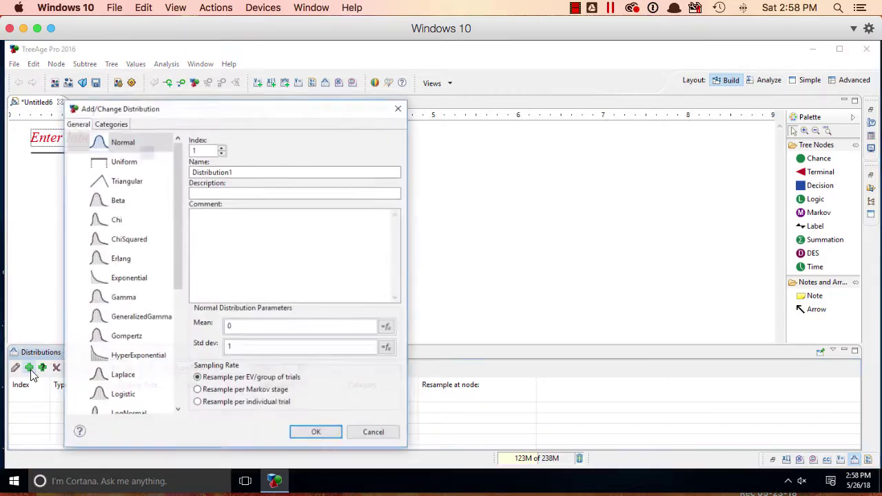
double_click(259, 171)
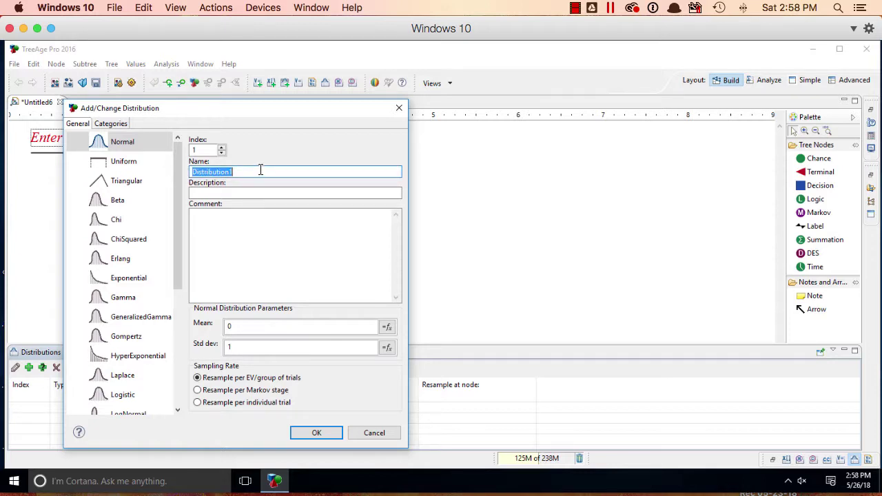
type("dCost")
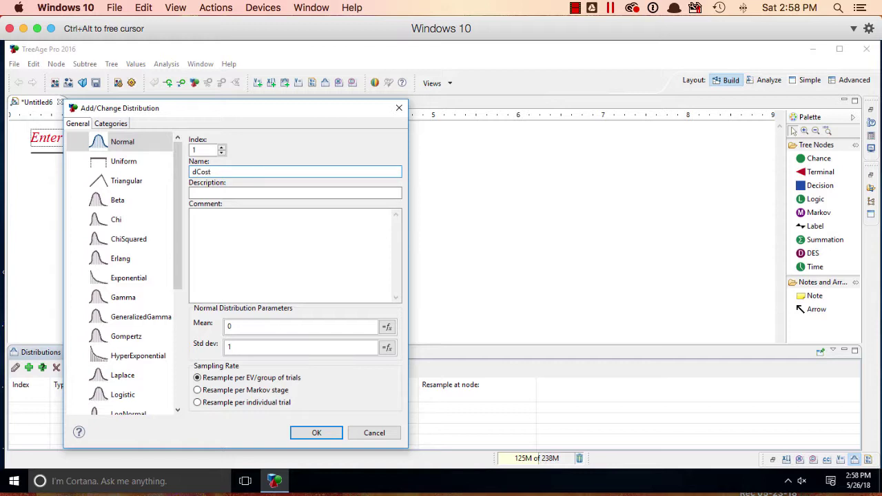
Step: Describe the dCost distribution as "distribution for the cost of screening"
left_click(248, 193)
type("distribvuti")
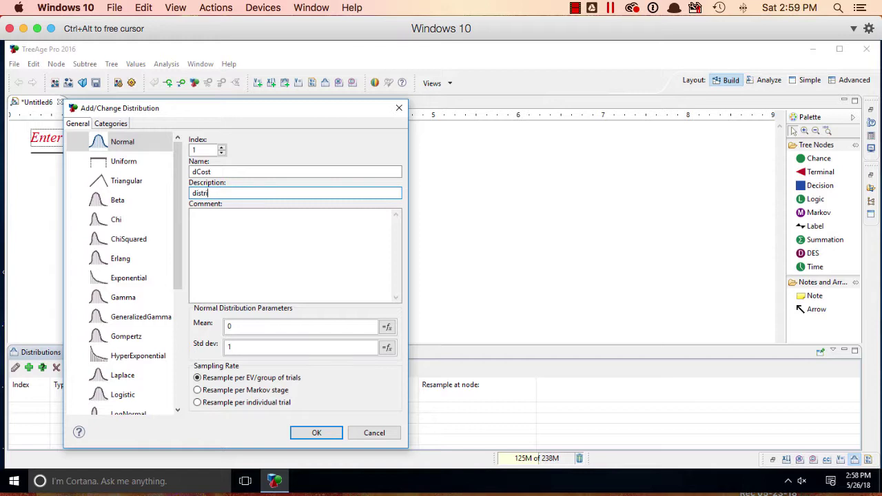
key("BackSpace")
key("BackSpace")
type("ution for the cost of screening")
Step: Set the dCost distribution's mean to 45000 and standard deviation to 100000, and save it
left_click(256, 325)
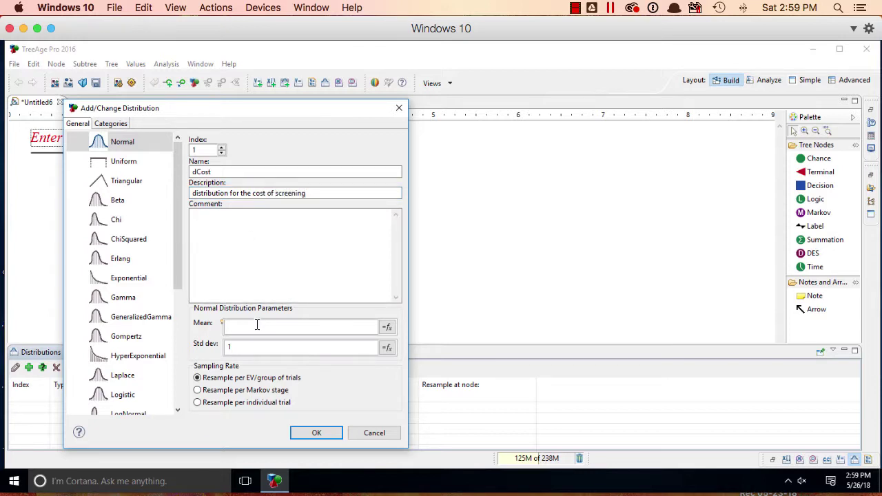
type("45000")
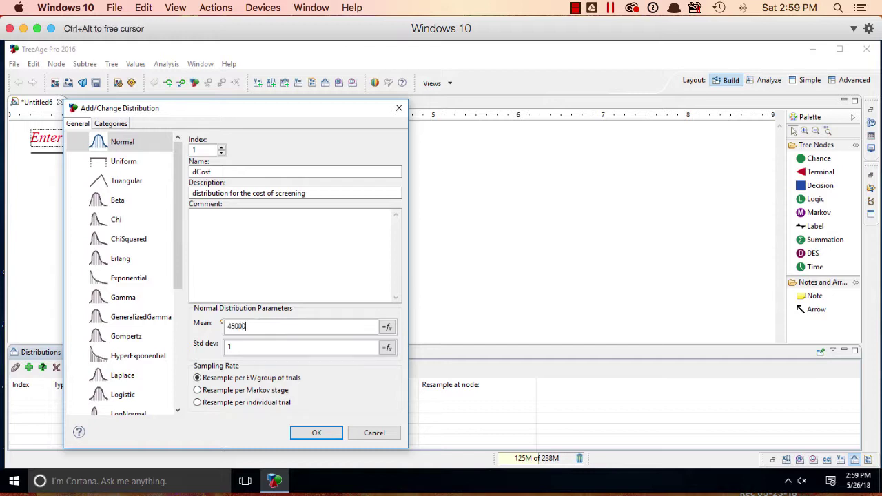
left_click(279, 347)
type("1")
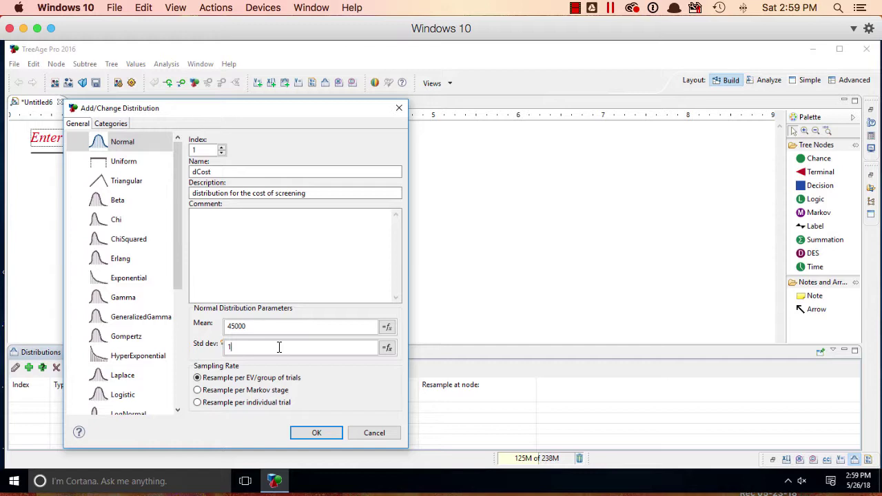
type("00000")
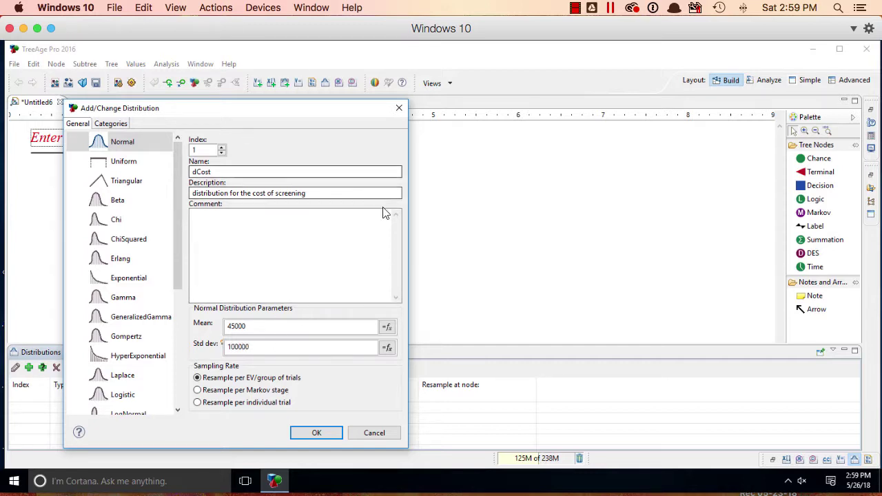
left_click(303, 434)
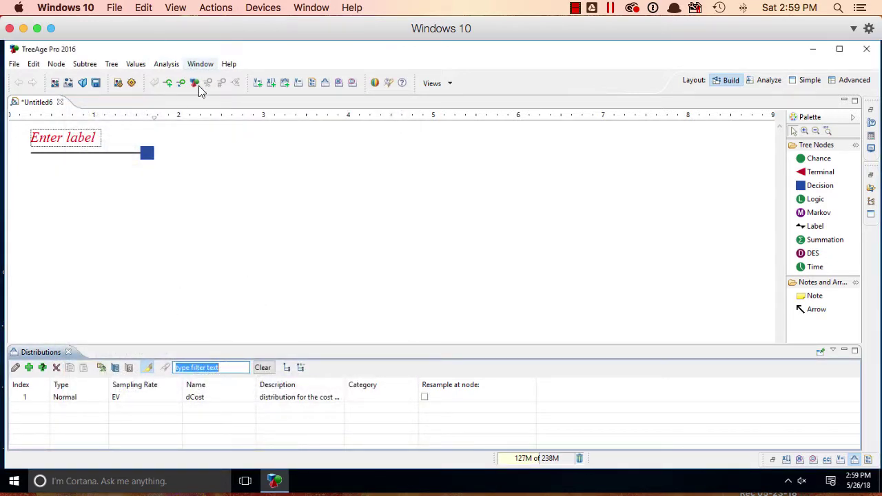
Step: Show the Variable Properties view and add a new variable named vCost
left_click(238, 199)
left_click(200, 63)
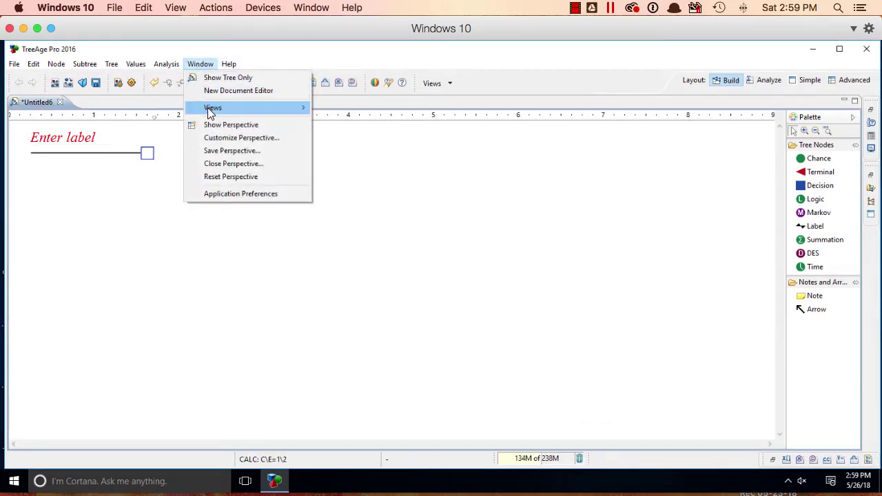
mouse_move(214, 107)
left_click(367, 398)
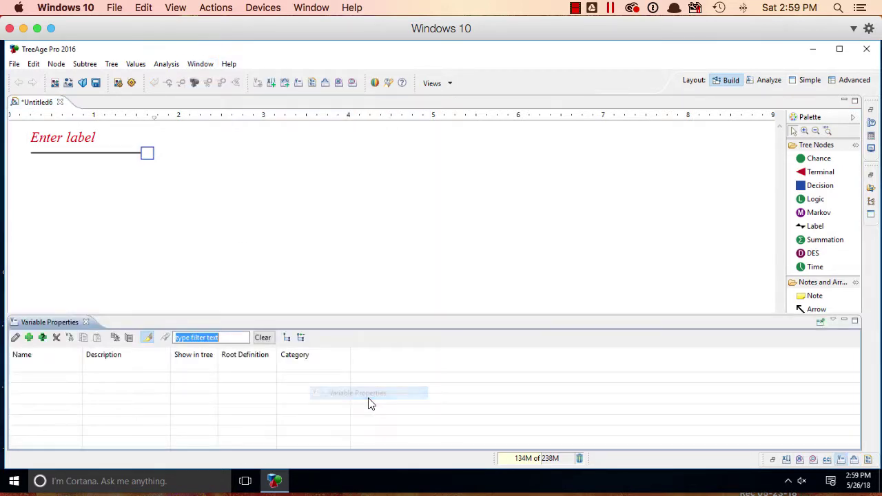
left_click(28, 337)
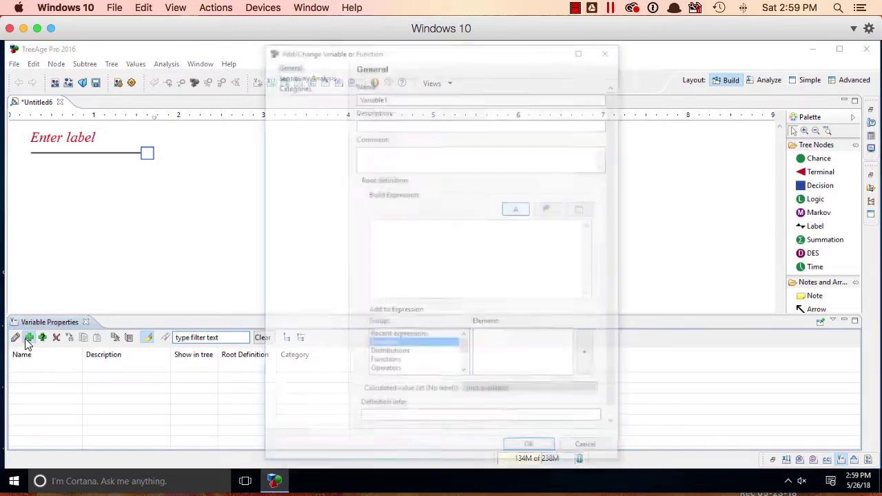
double_click(468, 96)
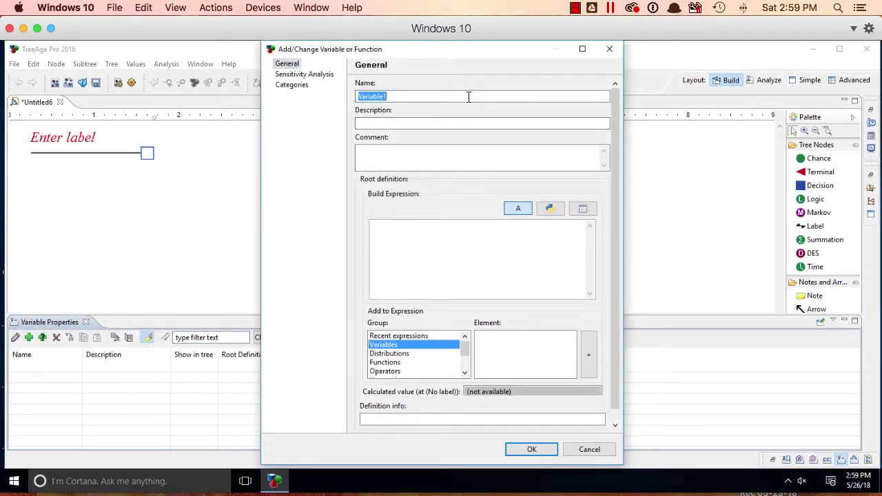
type("vCost")
key("Tab")
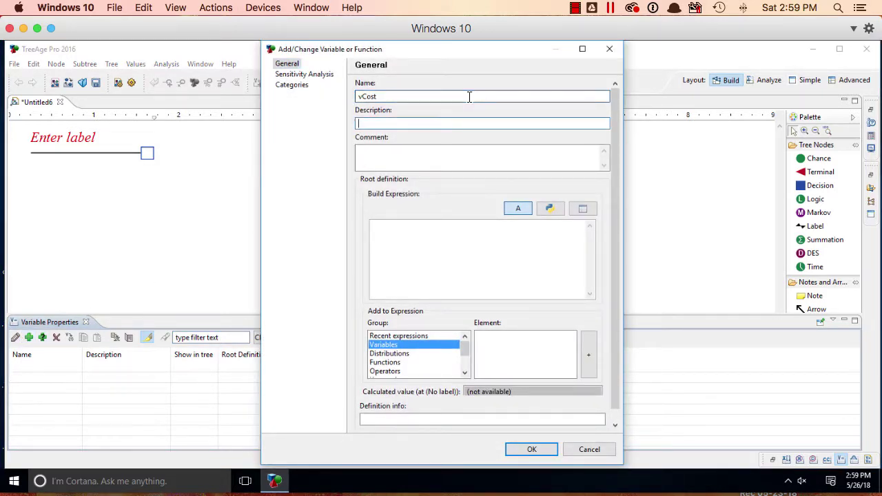
Step: Describe the vCost variable as "variable for the cost of screening"
type("varaible")
key("BackSpace")
key("BackSpace")
key("BackSpace")
key("BackSpace")
key("BackSpace")
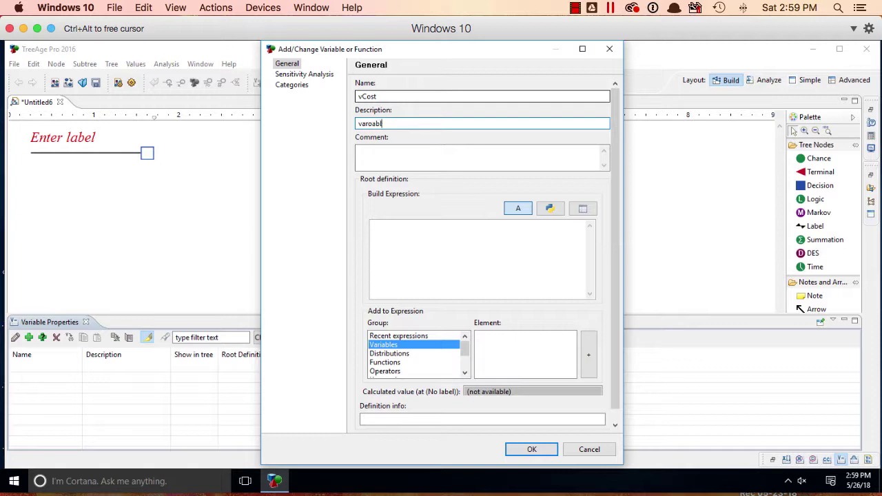
type("iable for the cost of screening")
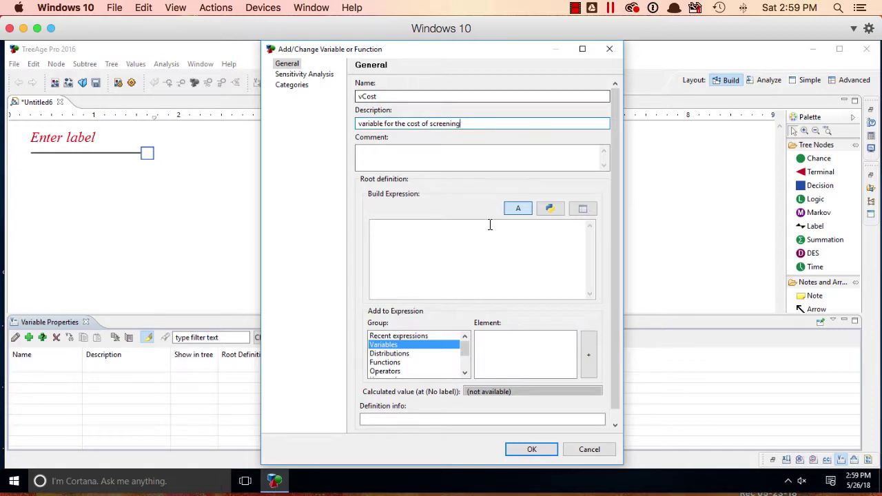
Step: Define vCost at the root as the dCost distribution and save the variable
left_click(425, 354)
left_click(528, 338)
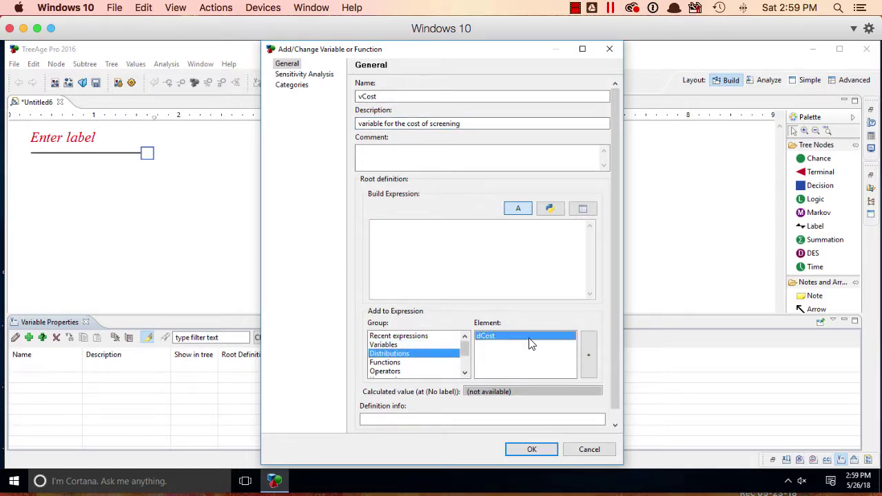
left_click(591, 361)
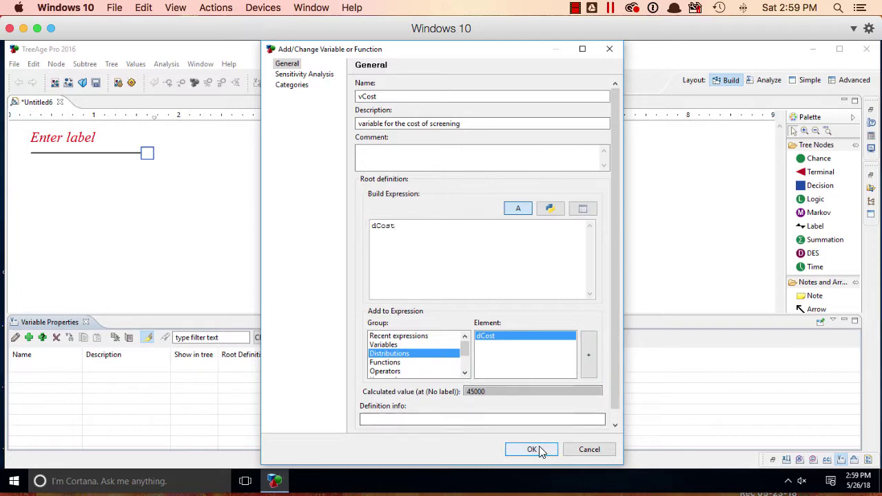
left_click(531, 449)
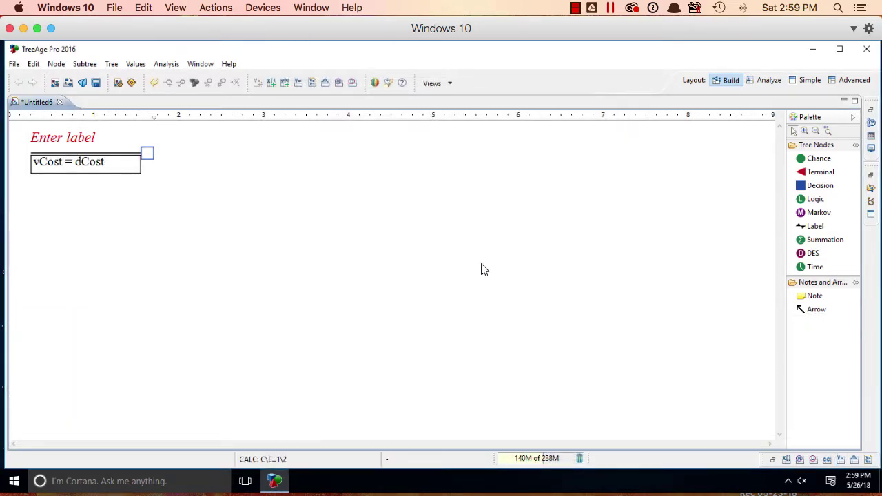
Step: Add a terminal node to the decision node with a cost payoff of .0001 and an effectiveness payoff of .0001
left_click_drag(819, 172, 173, 158)
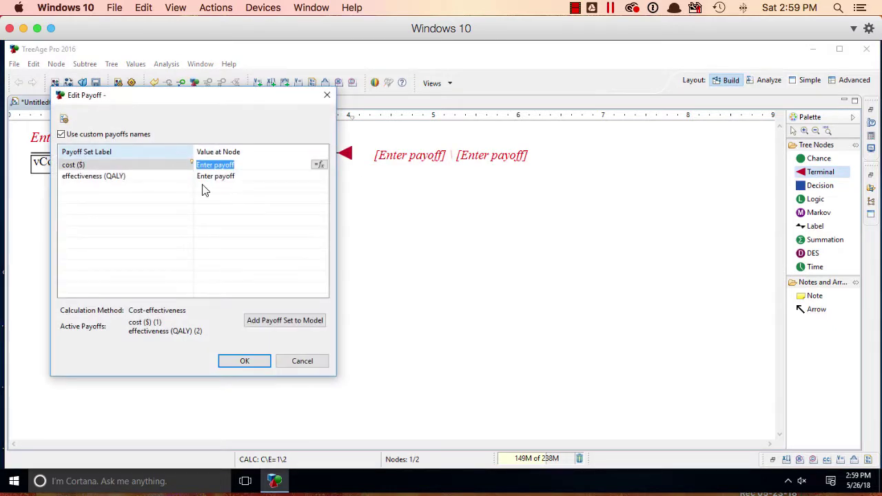
key("BackSpace")
type(".")
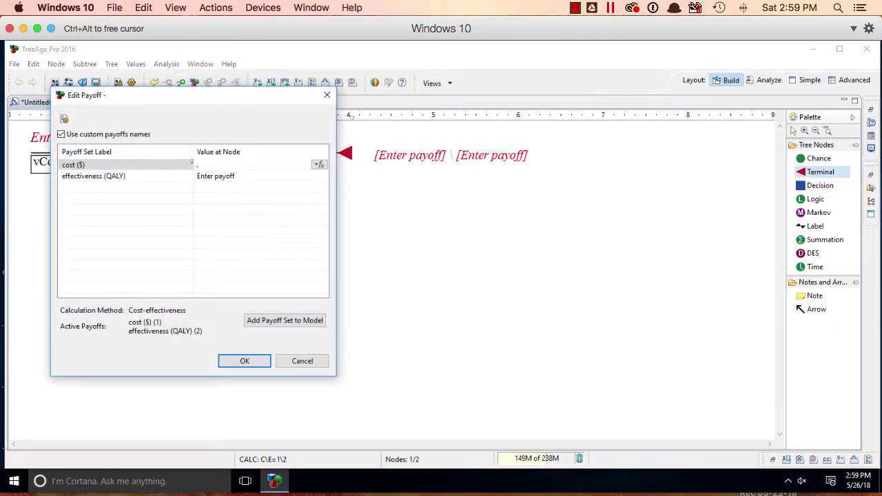
type("0001")
key("Tab")
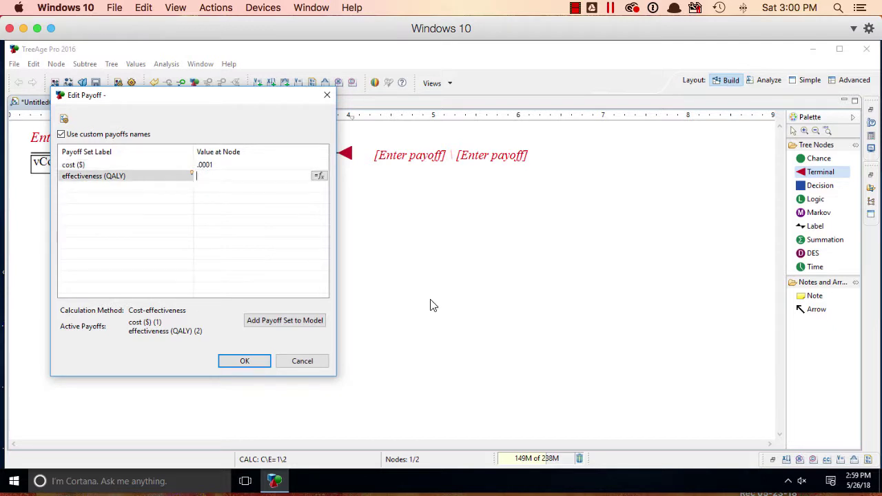
type(".0001")
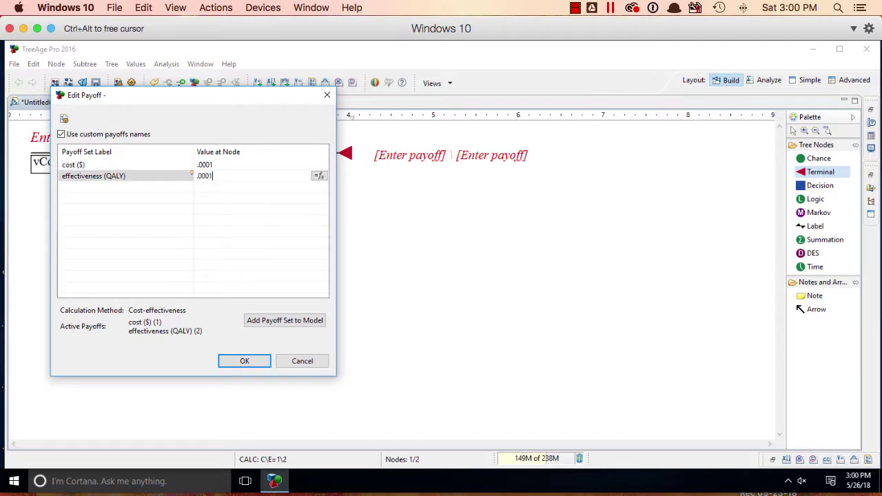
left_click(243, 359)
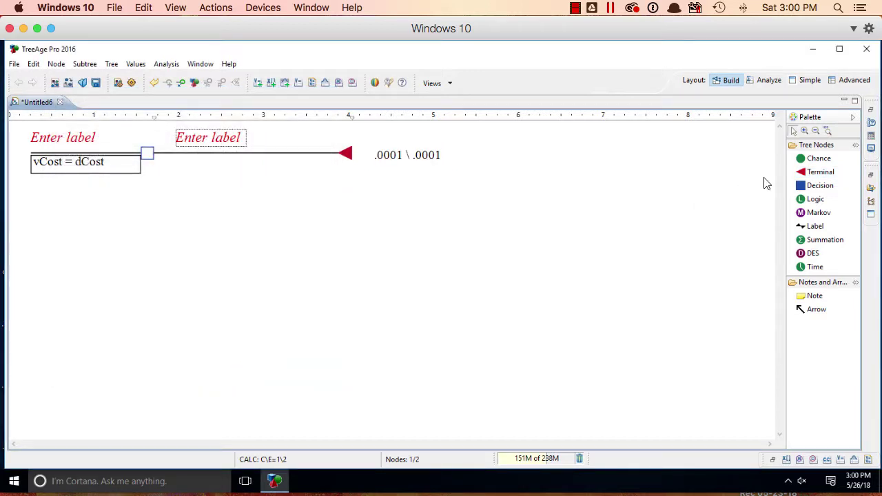
Step: Add a second terminal node to the decision node and clear its placeholder cost and effectiveness payoffs
left_click(818, 172)
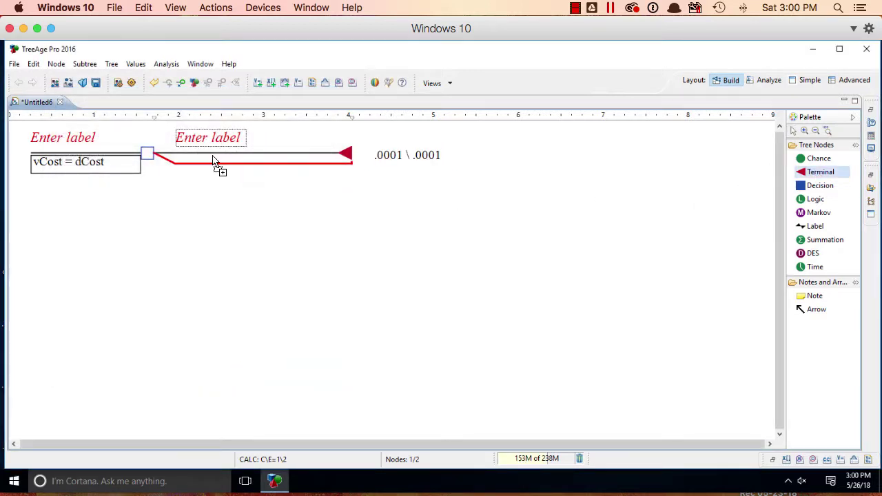
left_click(218, 166)
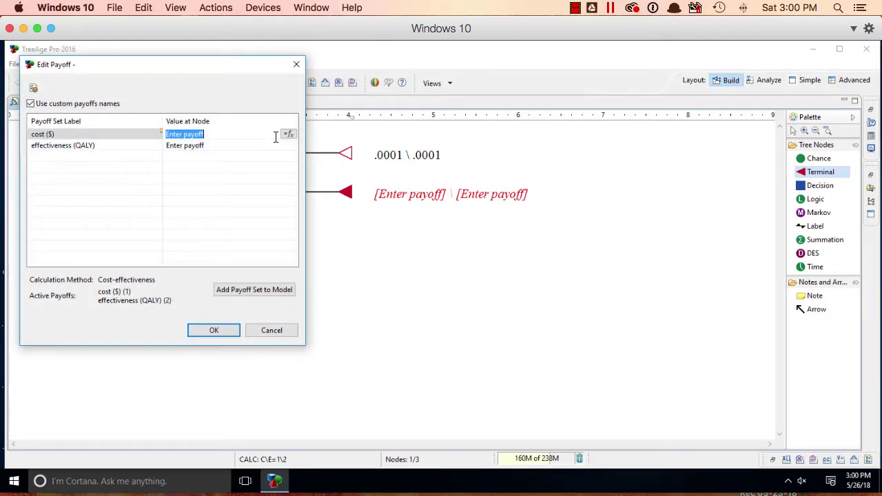
key("BackSpace")
left_click(227, 145)
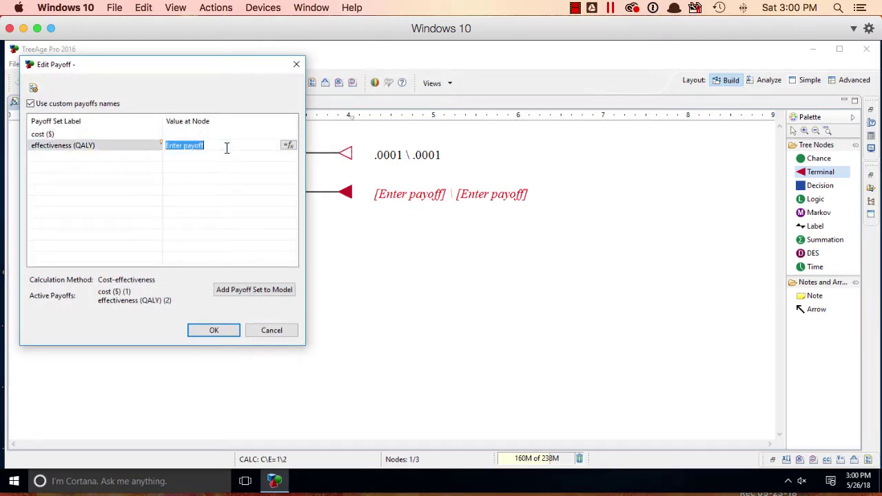
key("BackSpace")
Step: Set the second terminal node's cost payoff to the variable vCost and its effectiveness payoff to 1
left_click(236, 134)
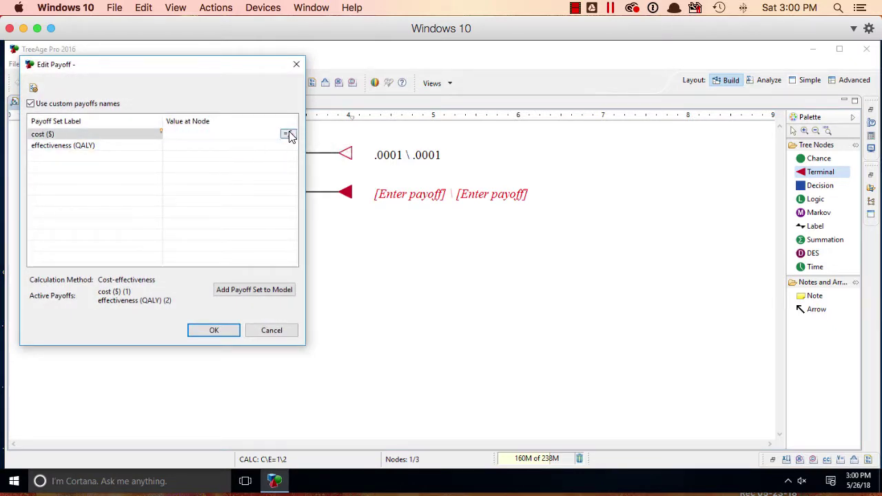
left_click(287, 135)
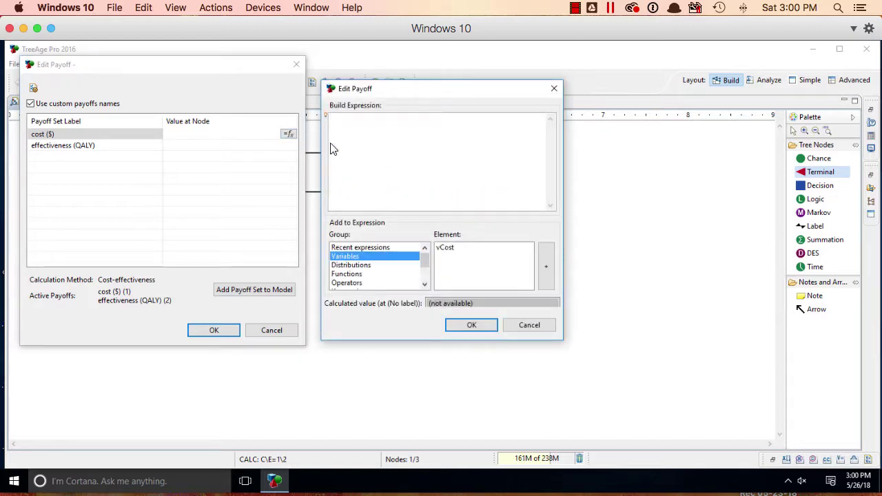
left_click(472, 250)
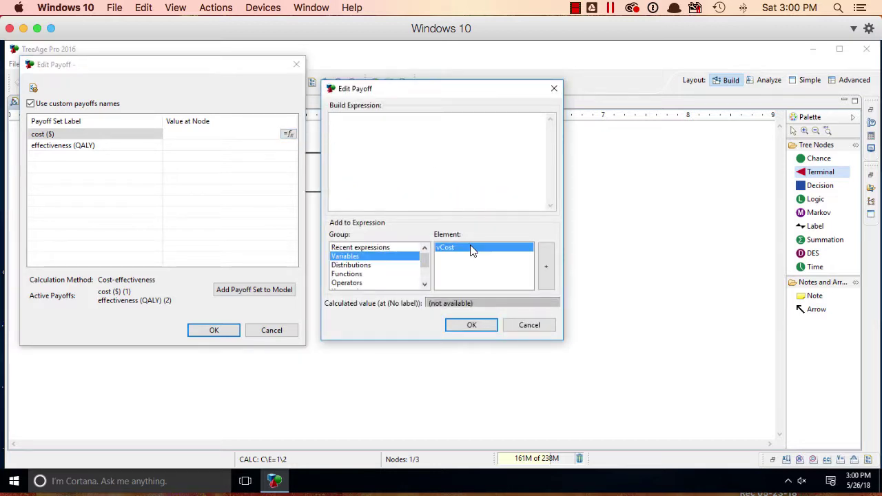
left_click(545, 273)
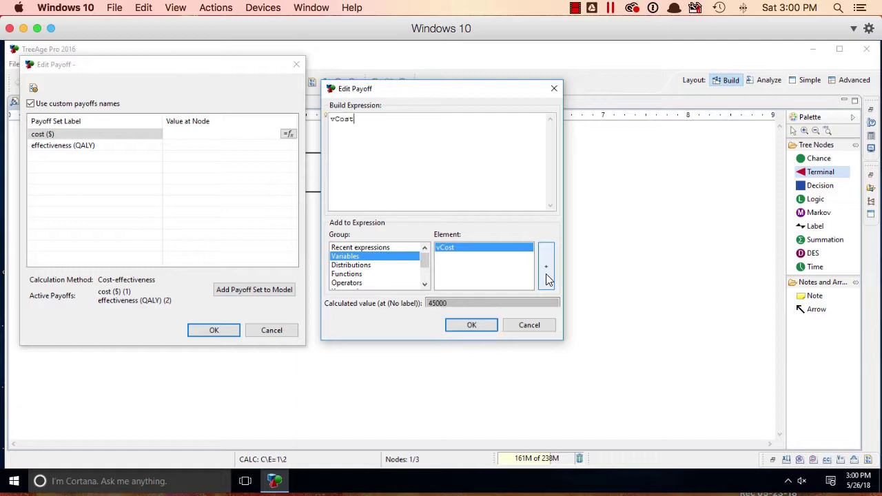
left_click(465, 326)
left_click(168, 146)
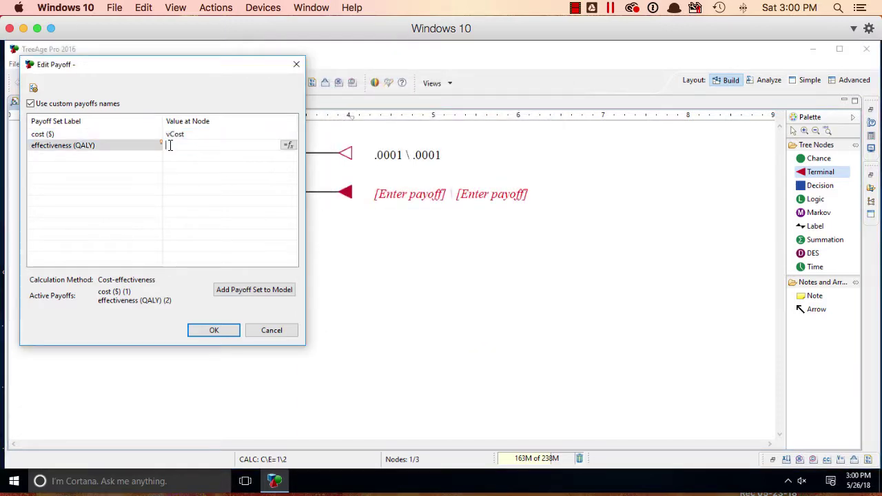
type("1")
left_click(213, 329)
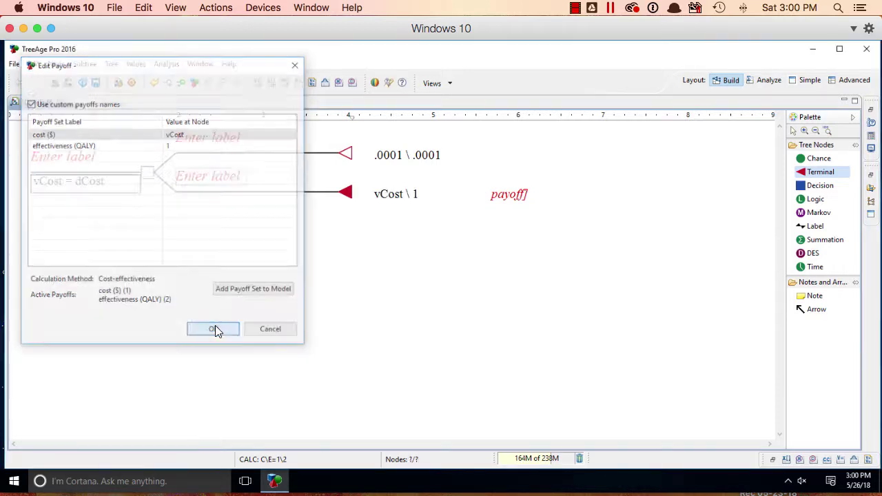
Step: Label the decision node "choose", the upper branch "no screening" and the lower branch "screening"
left_click(51, 158)
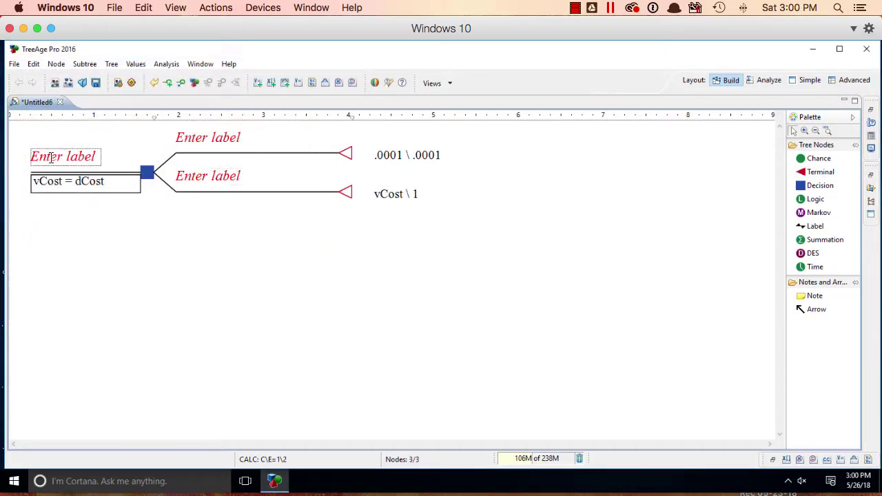
type("choose")
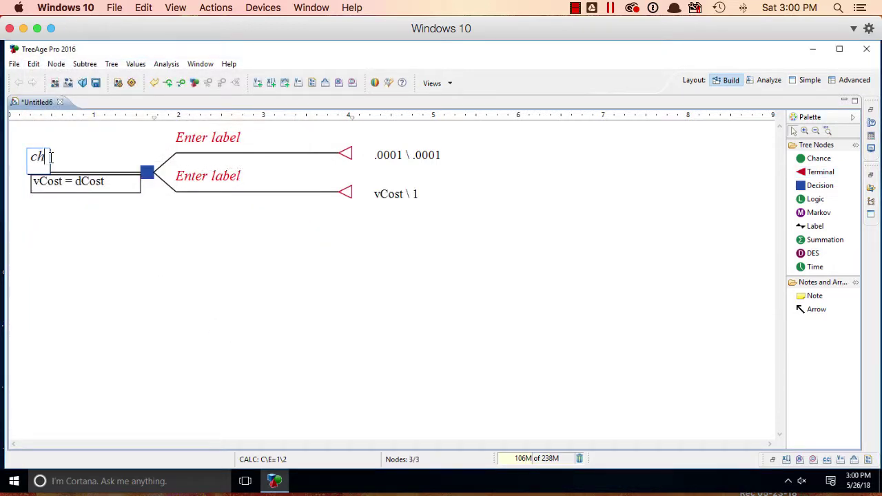
left_click(196, 140)
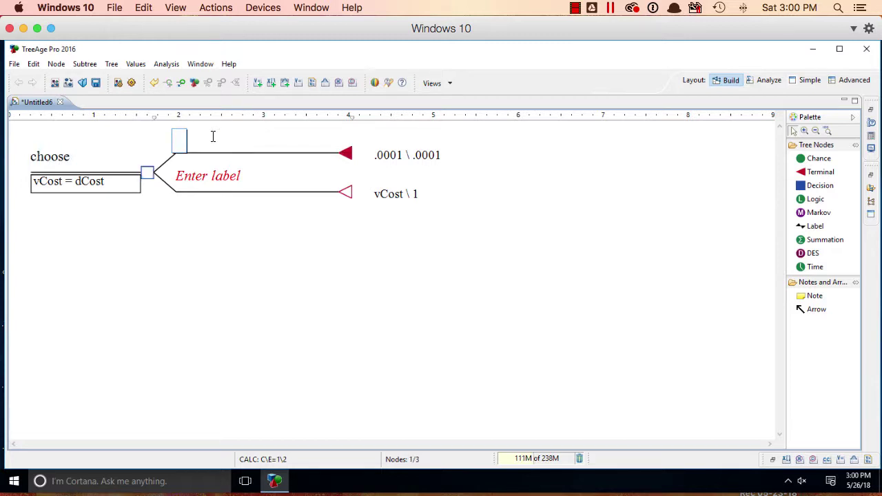
type("no screening")
left_click(213, 178)
type("screening")
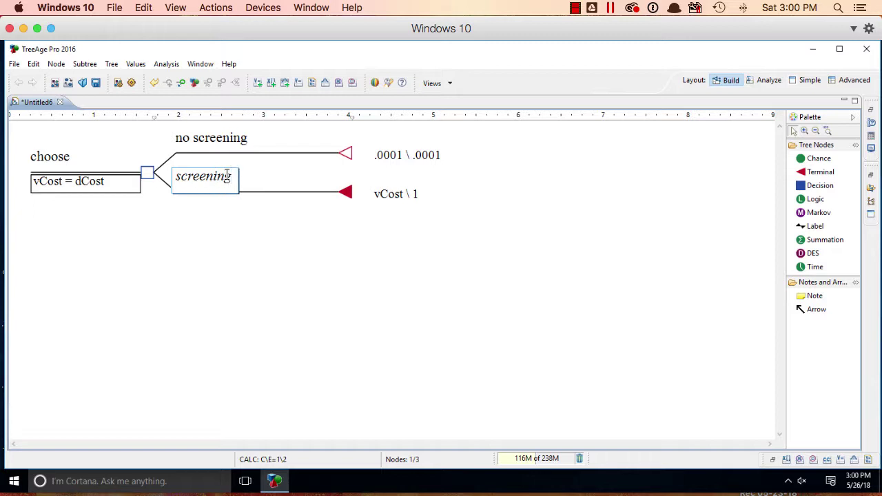
left_click(312, 261)
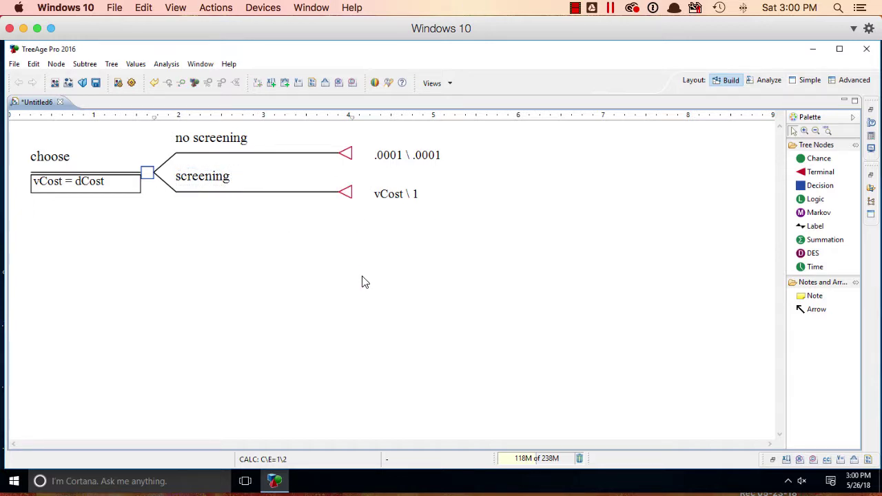
Step: Run a cost-effectiveness analysis at the choose decision node
left_click(146, 175)
left_click(162, 64)
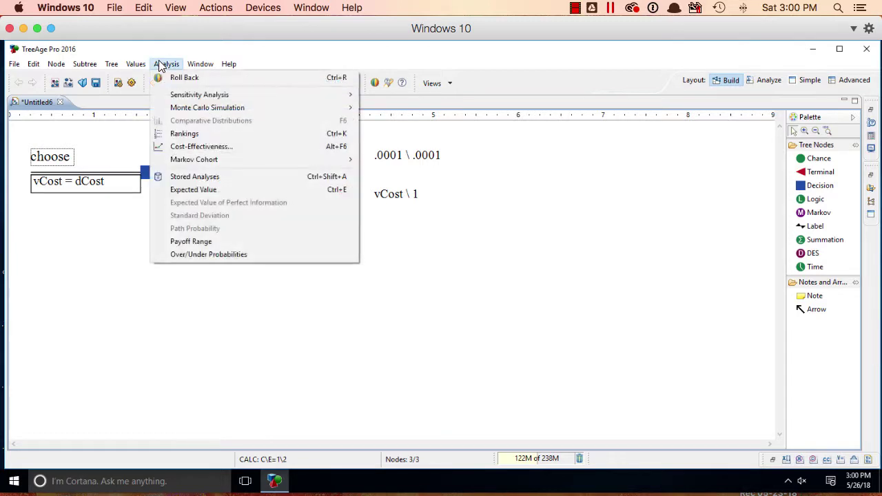
left_click(294, 149)
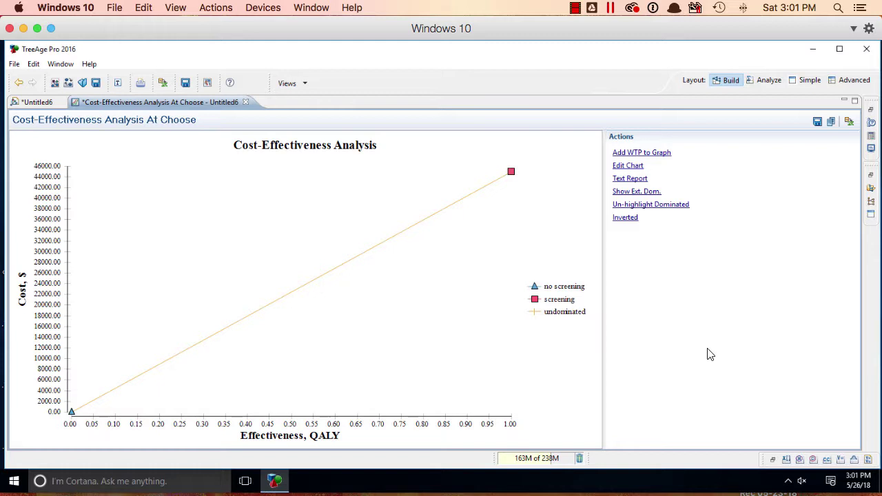
Step: Return to the decision tree and generate the cost-effectiveness rankings for its strategies
left_click(39, 102)
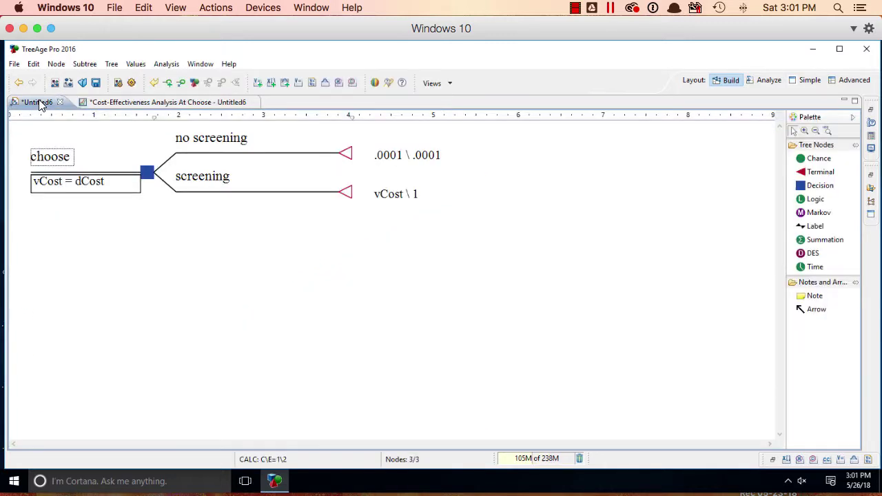
left_click(168, 65)
left_click(184, 134)
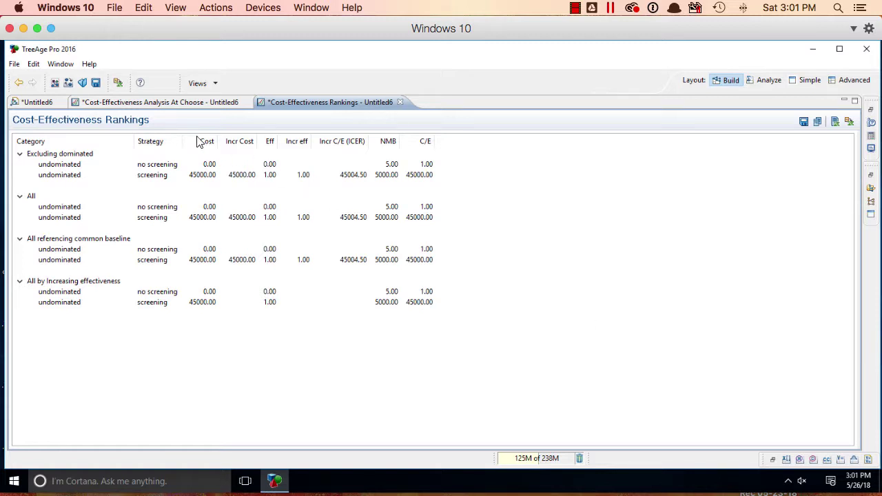
Step: Return to the decision tree, roll it back to examine each strategy's expected values, and turn roll back off
left_click(28, 103)
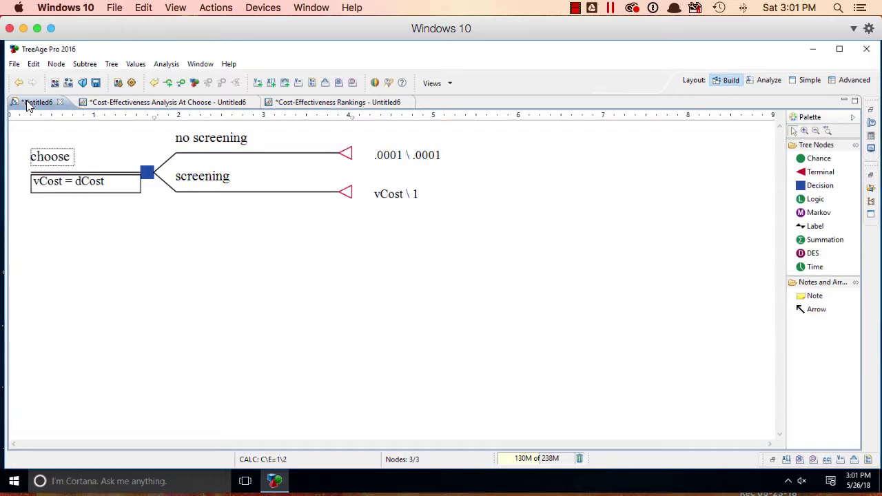
left_click(170, 65)
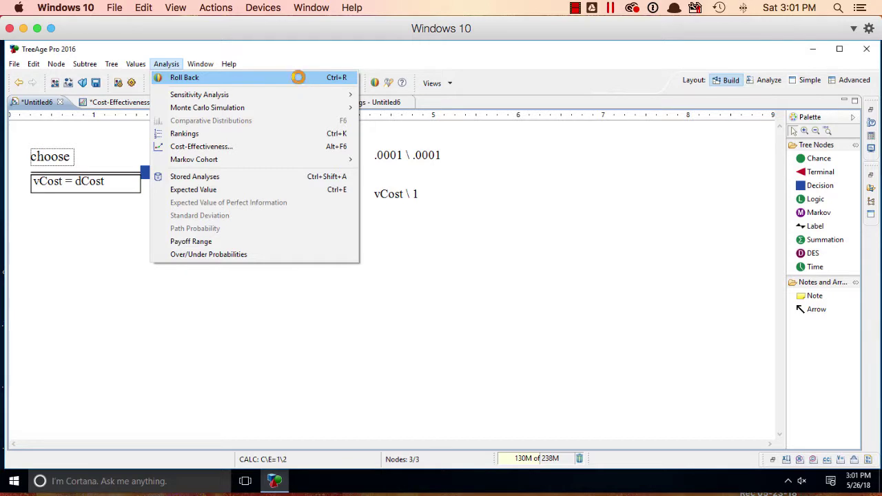
left_click(298, 77)
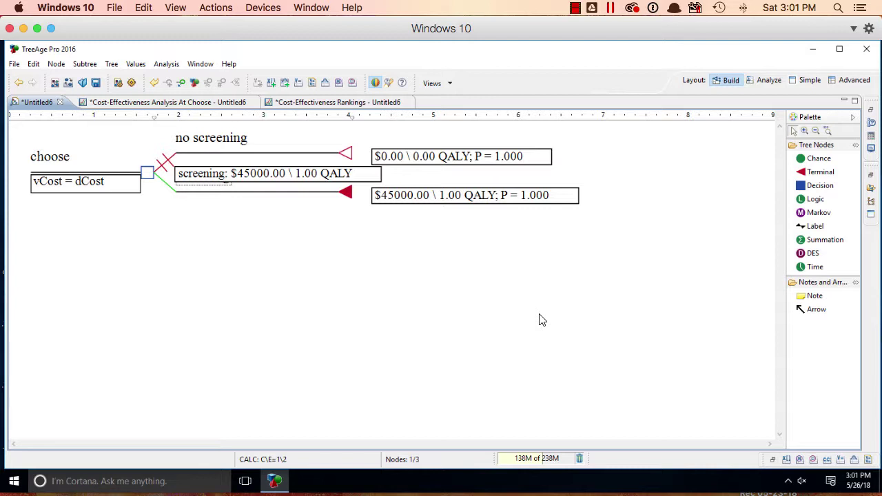
left_click(166, 63)
left_click(174, 74)
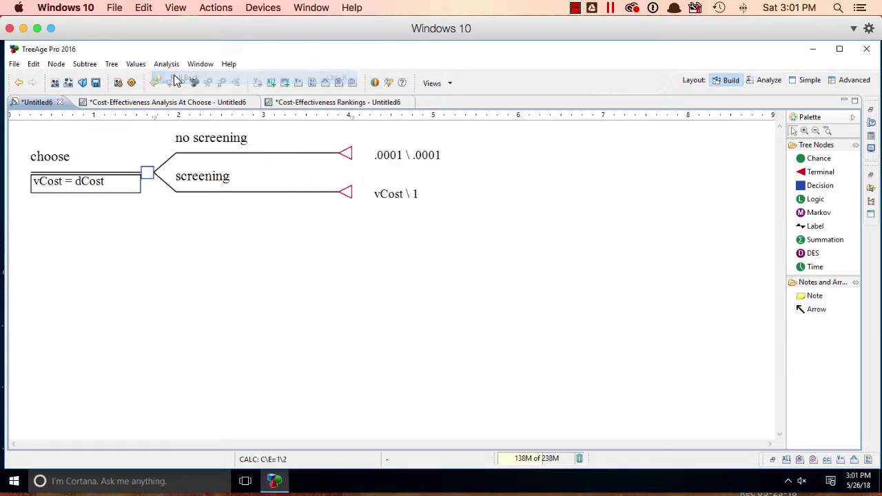
Step: Run a Monte Carlo probabilistic sensitivity sampling at the choose node with 1000 samples
left_click(147, 175)
left_click(169, 64)
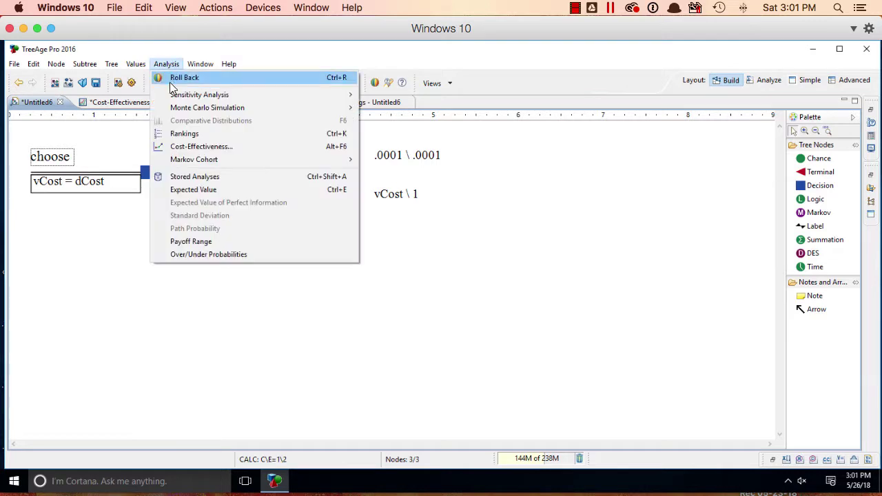
mouse_move(315, 108)
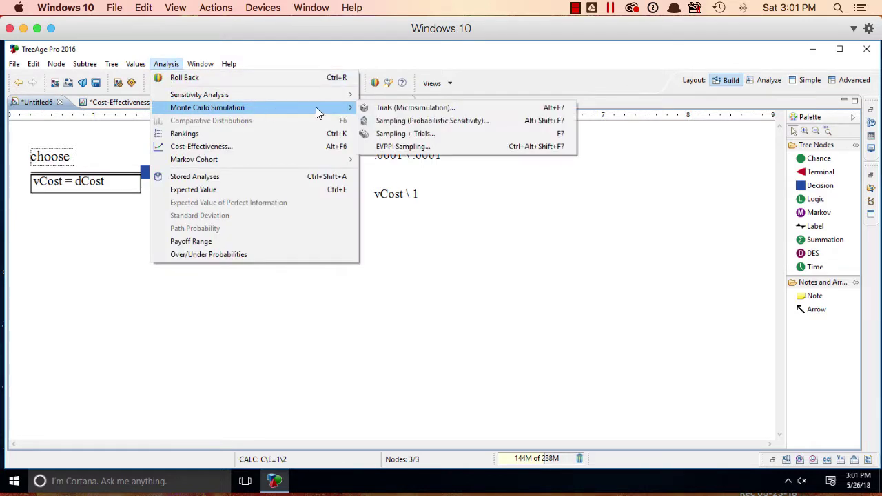
left_click(506, 122)
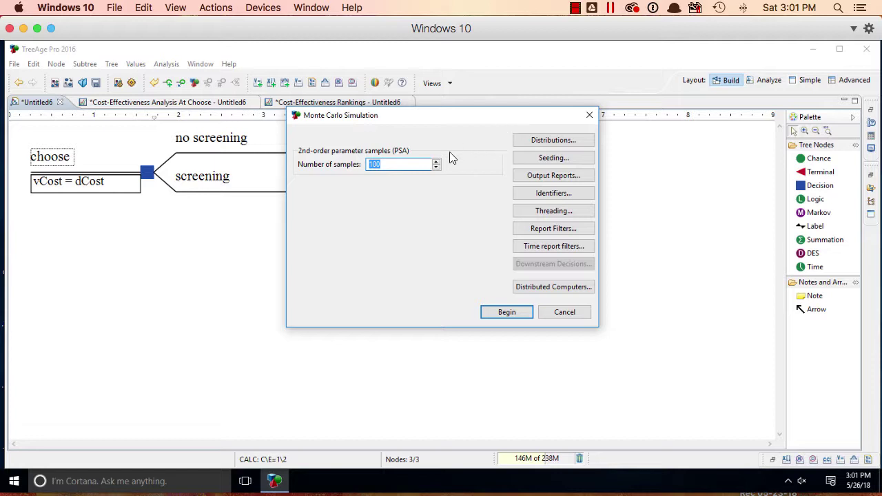
left_click(402, 164)
type("0")
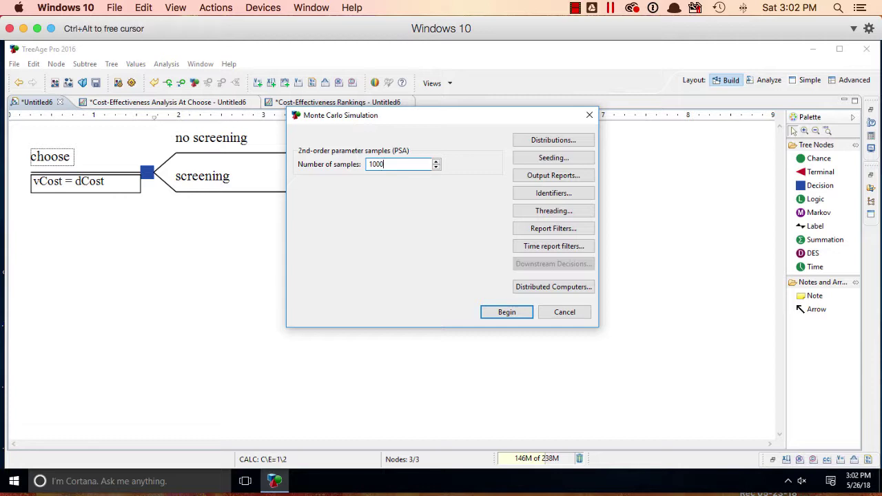
left_click(506, 311)
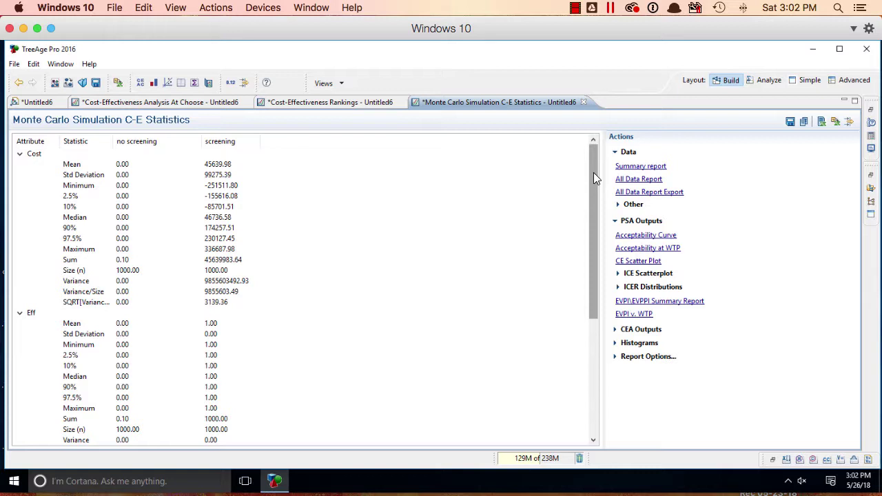
Step: Generate the simulation's acceptability curve for willingness-to-pay from 0 to 100000 in 20 intervals, using iterations 1 to 1000
mouse_move(594, 172)
left_mouse_down()
mouse_move(579, 312)
mouse_move(589, 168)
left_mouse_up()
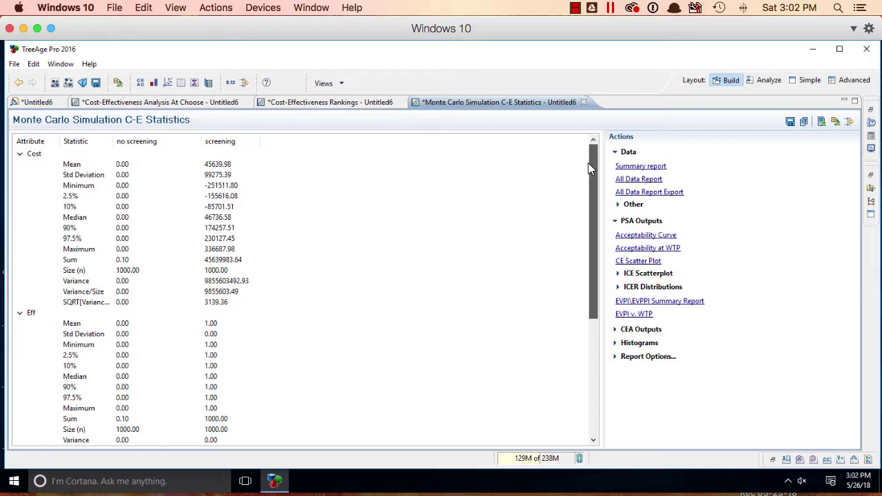
left_click_drag(589, 165, 589, 165)
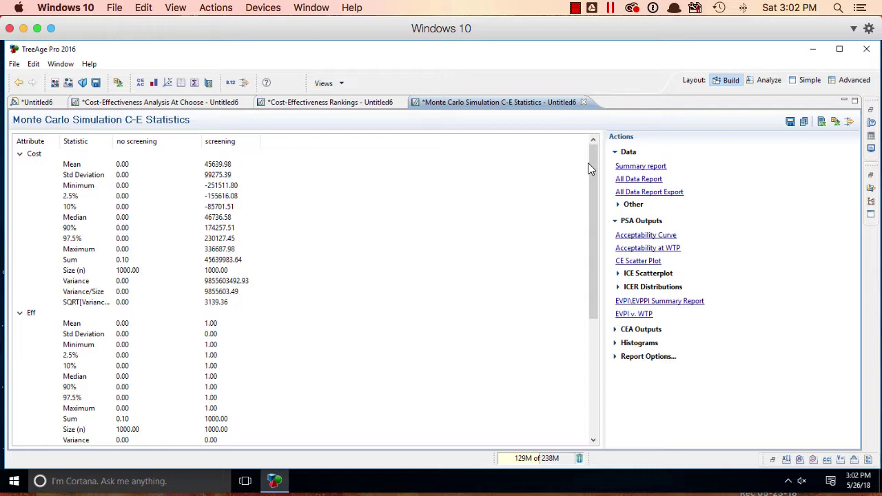
left_click(667, 238)
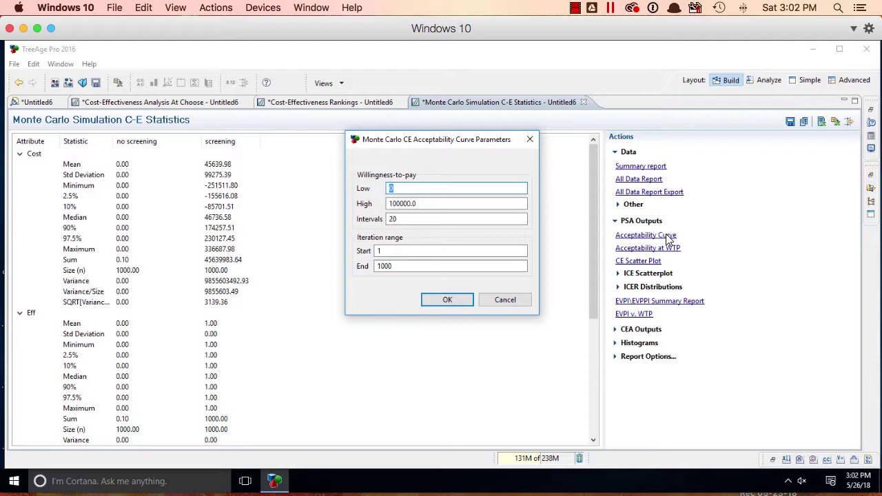
left_click(434, 303)
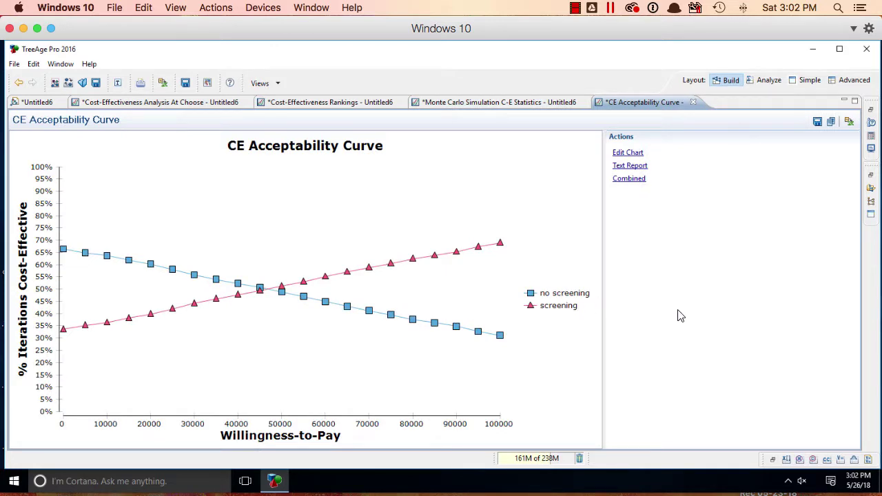